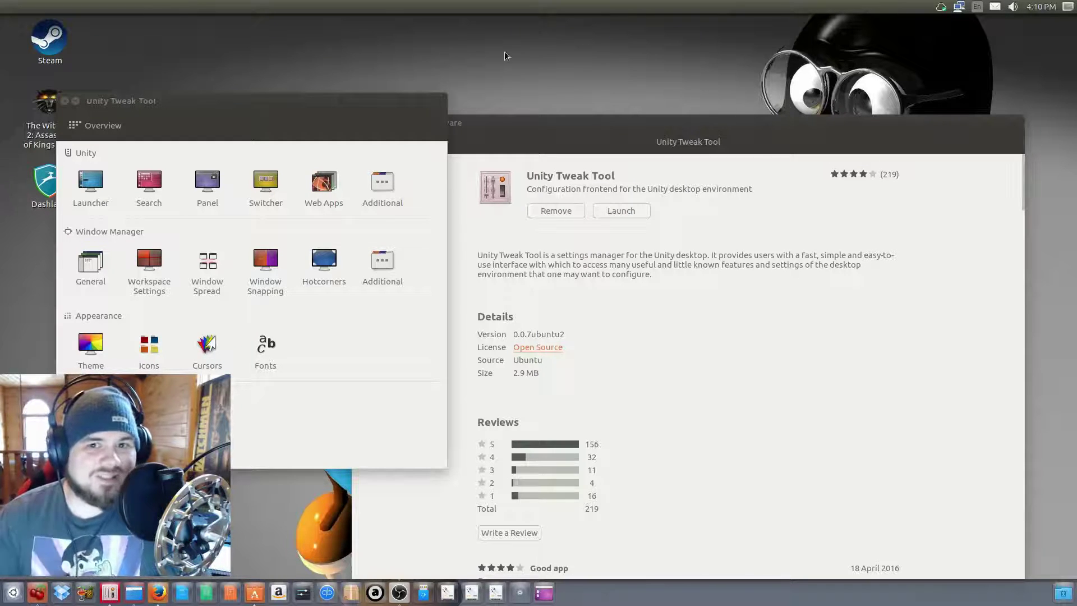
Step: Return Ubuntu Software to the "unity tweak" search results and bring the Unity Tweak Tool window in front of it
left_click(666, 124)
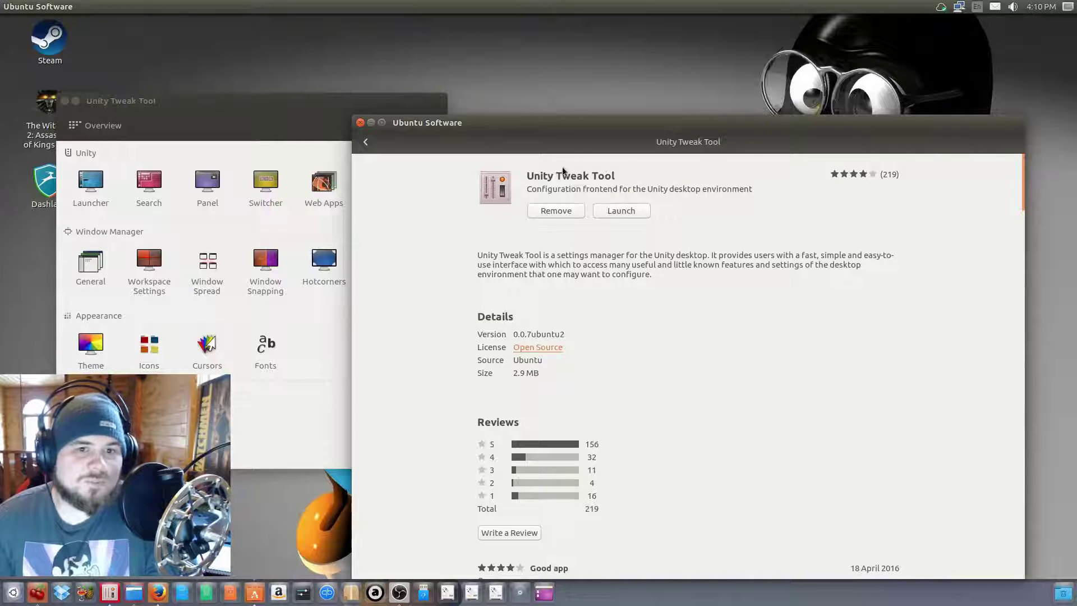
left_click(365, 141)
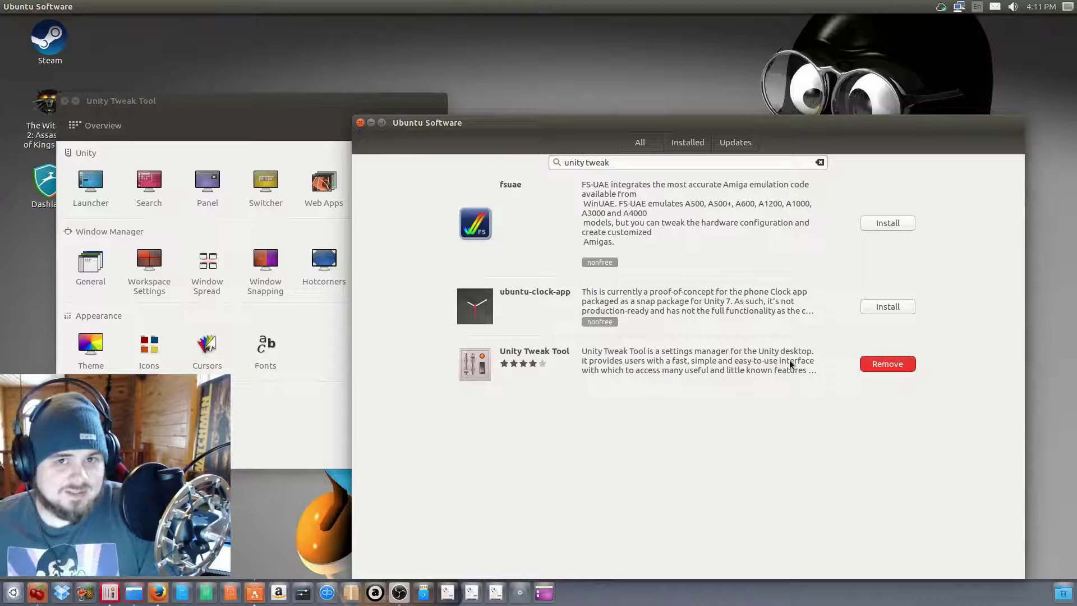
left_click(234, 106)
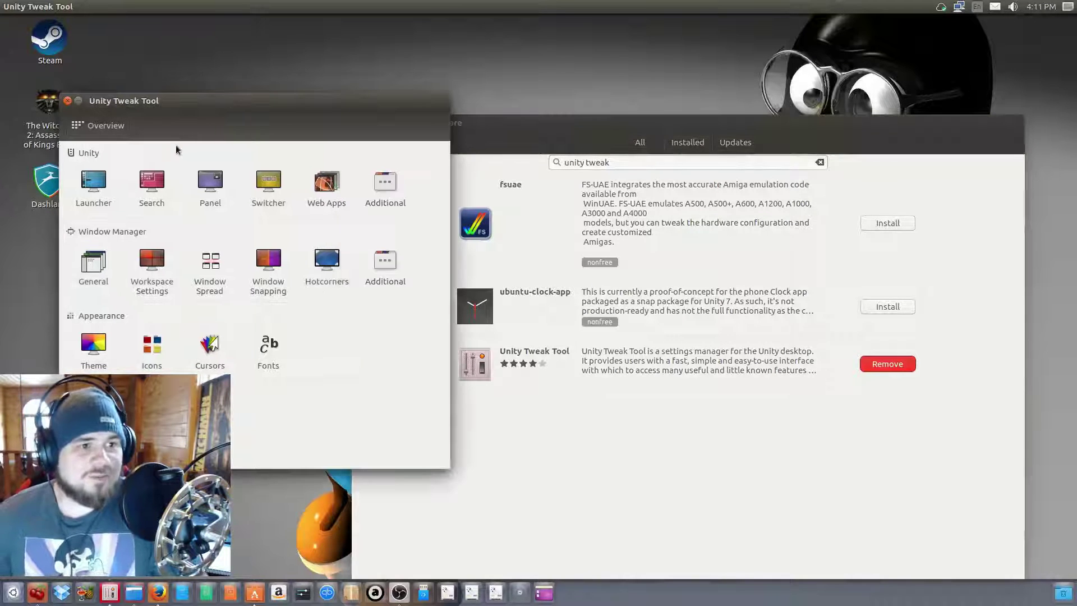
left_click_drag(212, 107, 385, 145)
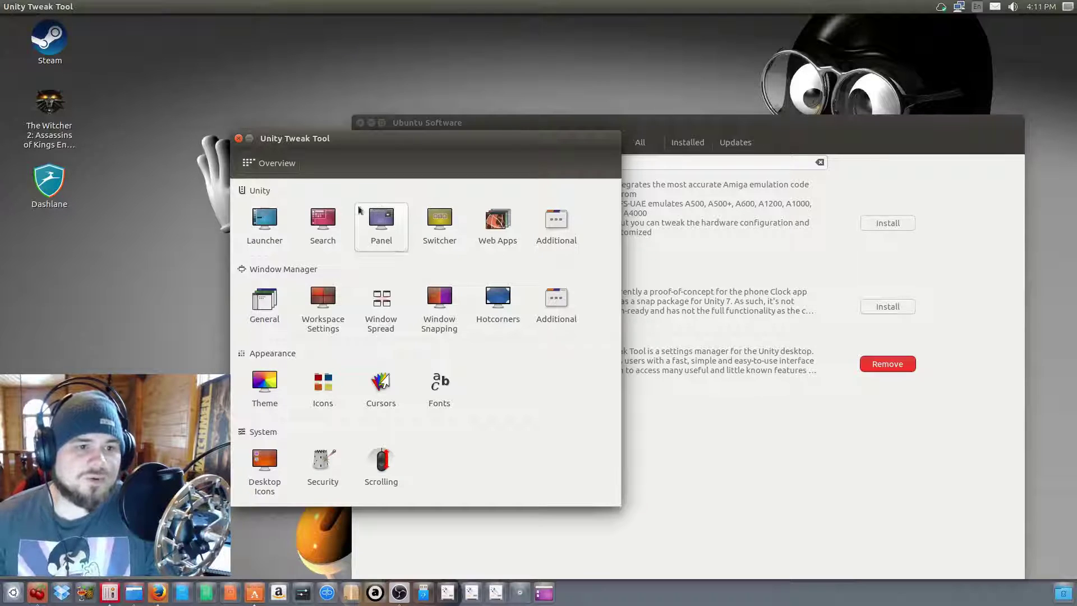
Step: Look through the Launcher, Search, Panel, Switcher and Web Apps settings and return to the overview
left_click(286, 216)
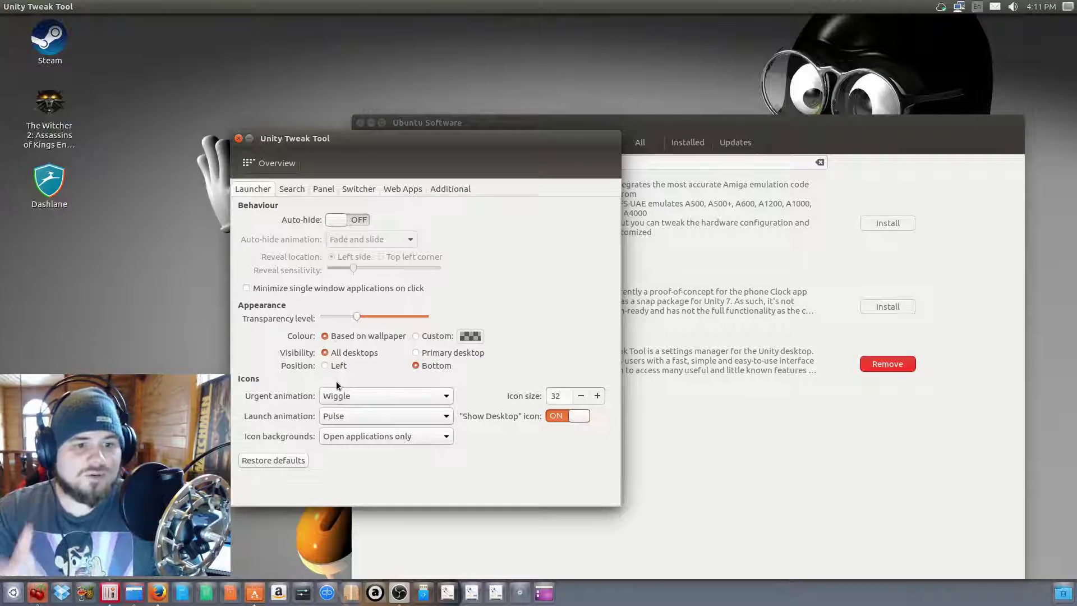
left_click(297, 190)
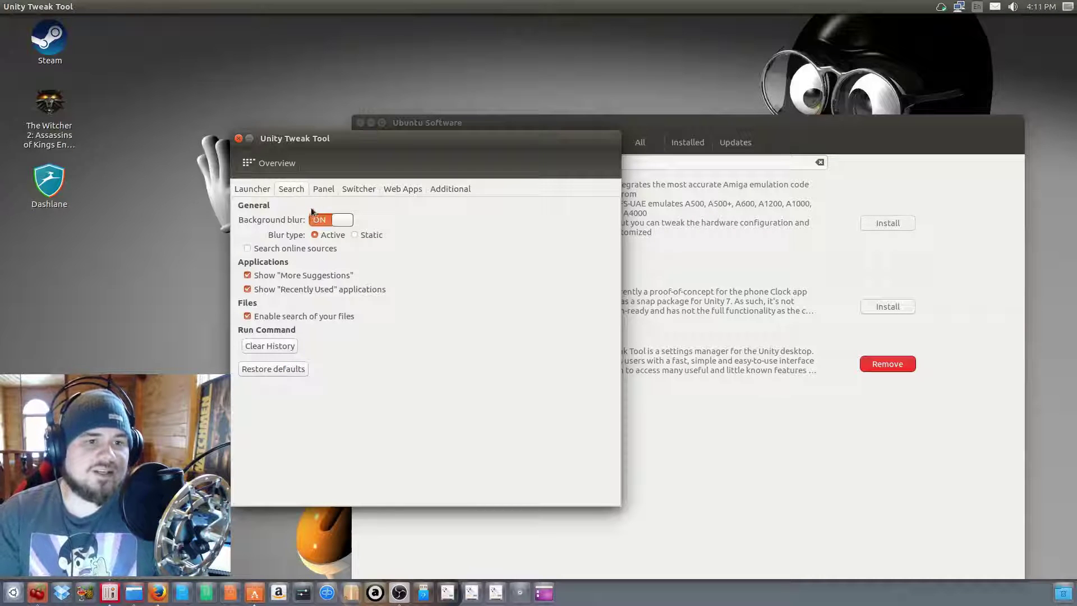
left_click(323, 189)
left_click(359, 188)
left_click(387, 188)
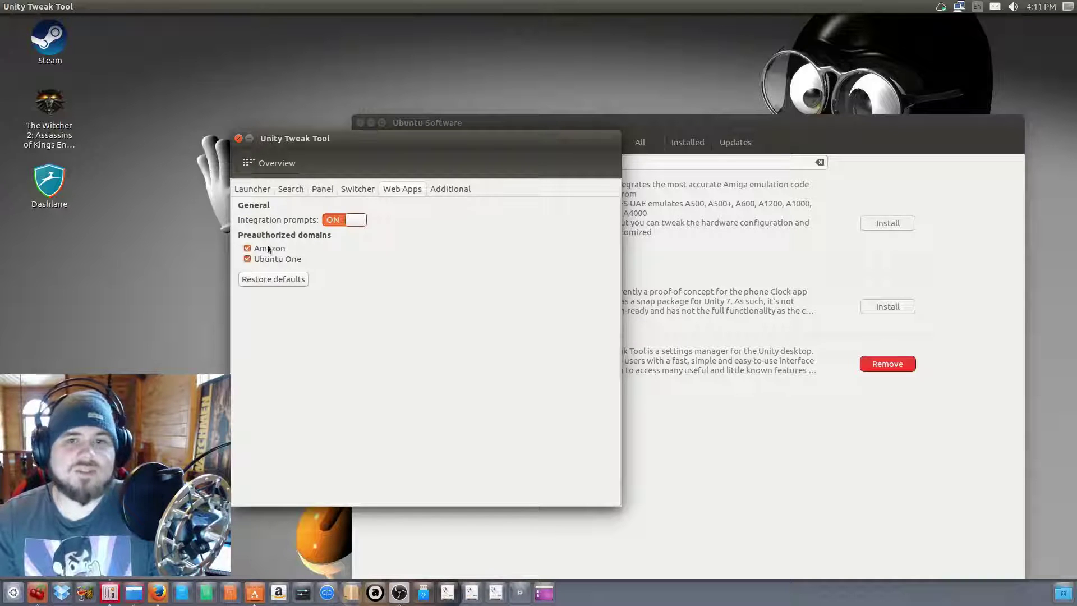
left_click(251, 167)
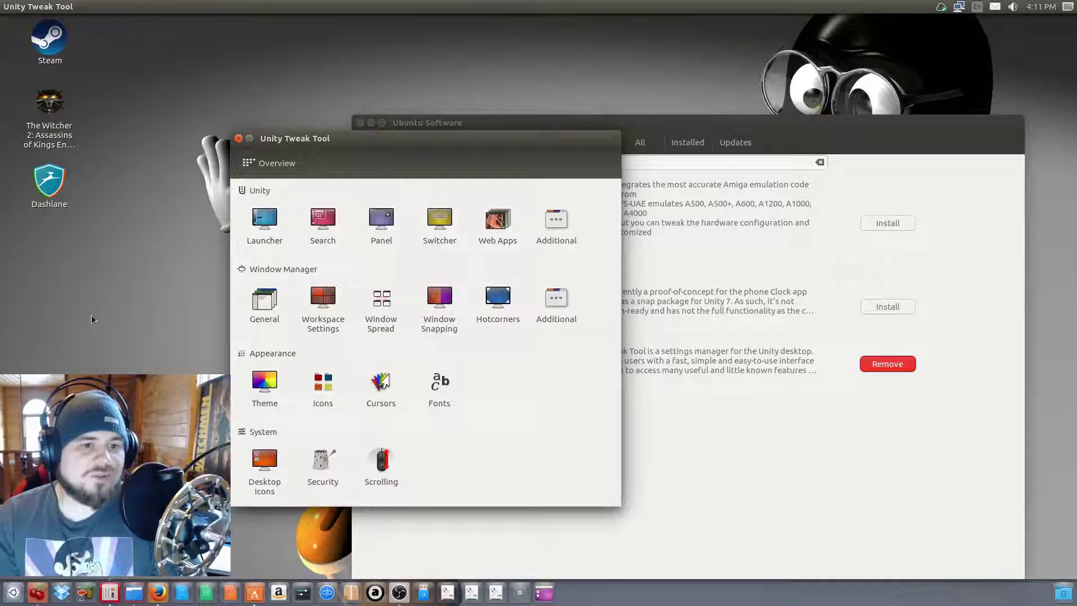
right_click(136, 250)
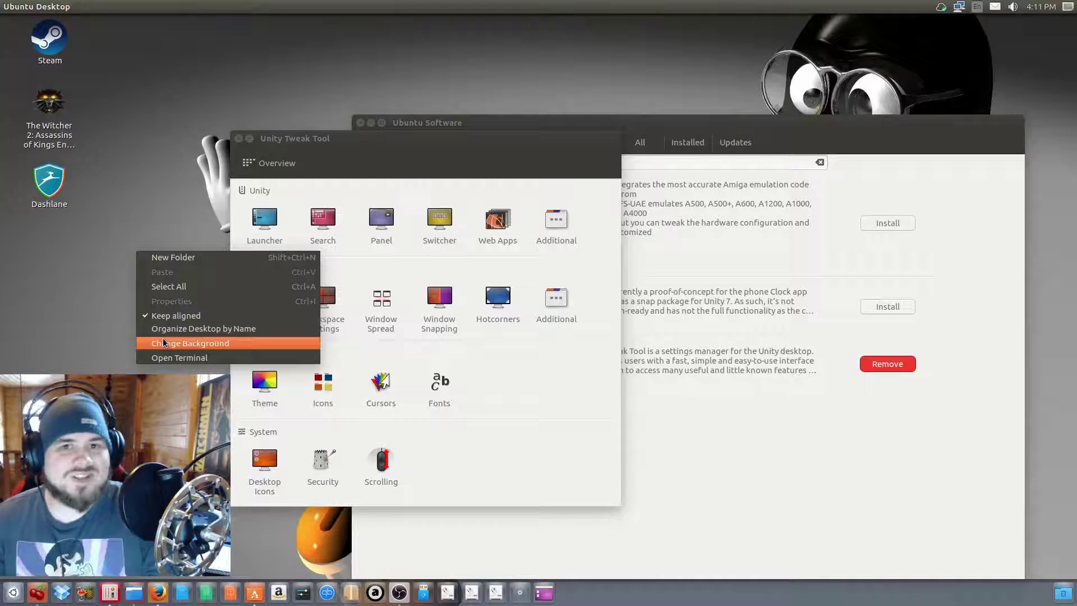
left_click(500, 397)
Step: Try the Dmz-white, Handhelds, Redglass and Whiteglass cursor themes and switch back to Dmz-black
left_click(379, 385)
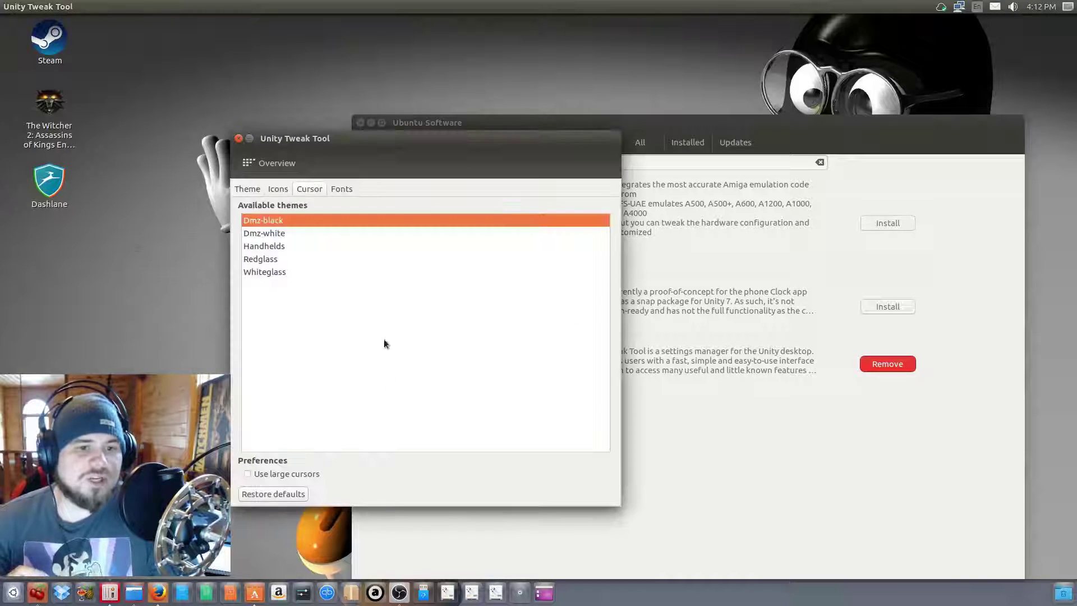
left_click(265, 233)
left_click(270, 246)
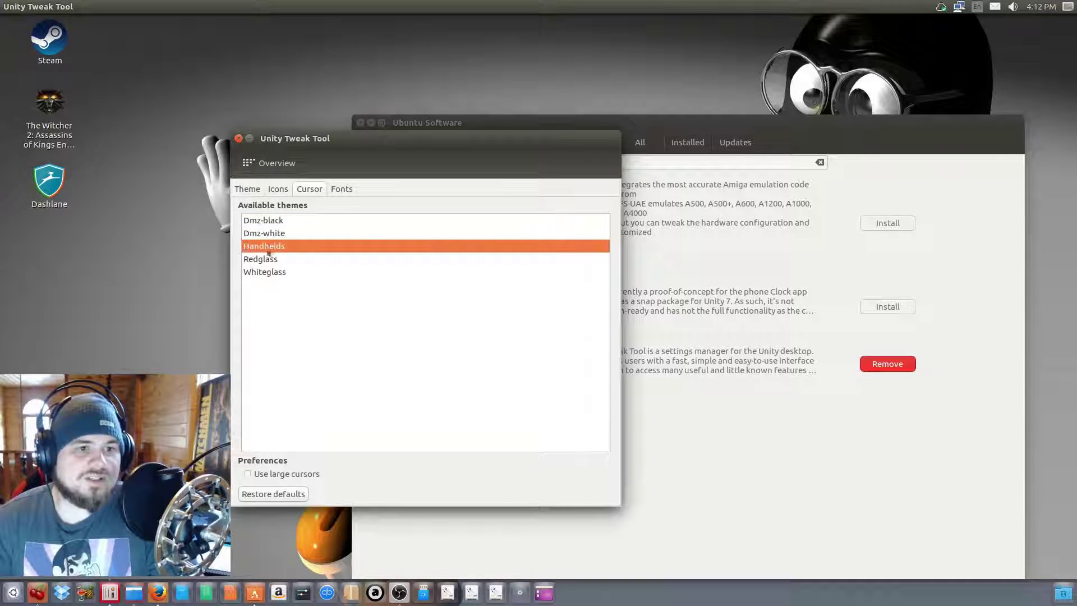
left_click(272, 261)
left_click(269, 271)
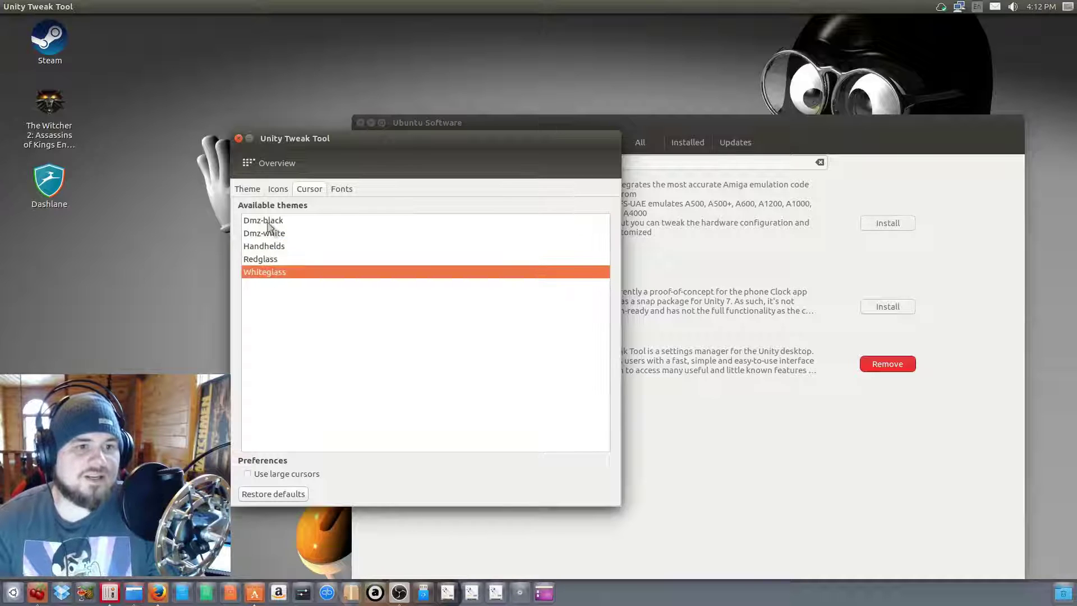
left_click(268, 221)
Step: Apply the Radiance theme to GTK and the window decorations, and close Unity Tweak Tool
left_click(245, 189)
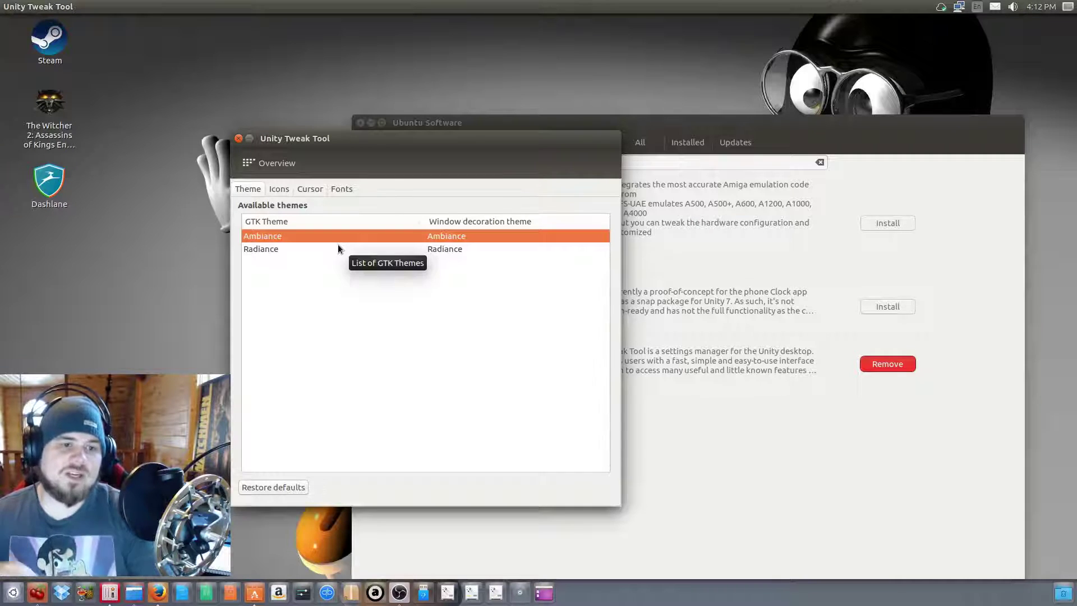
left_click(278, 247)
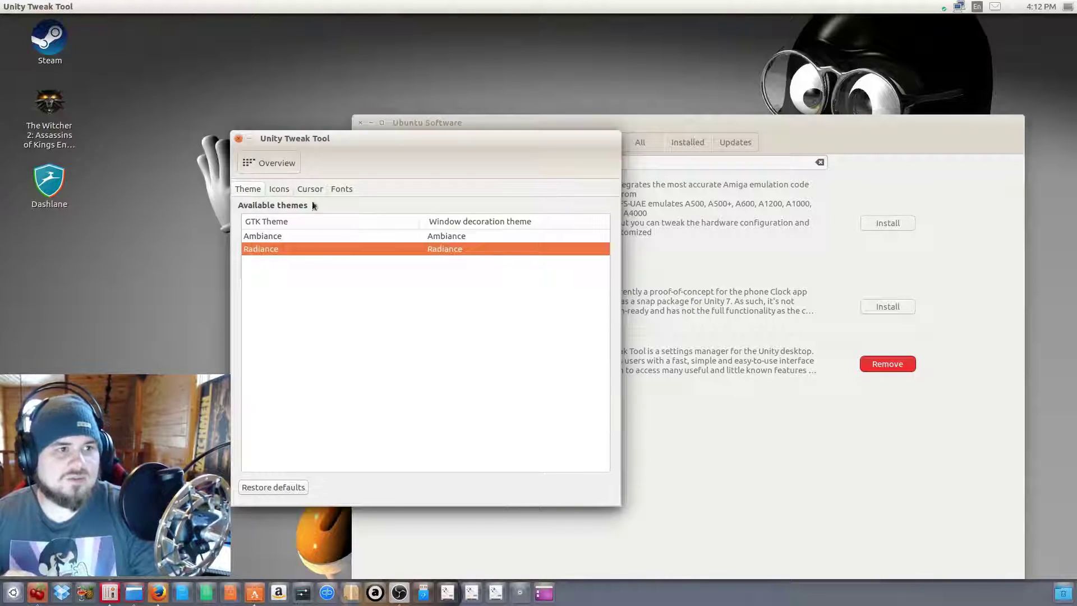
left_click(239, 139)
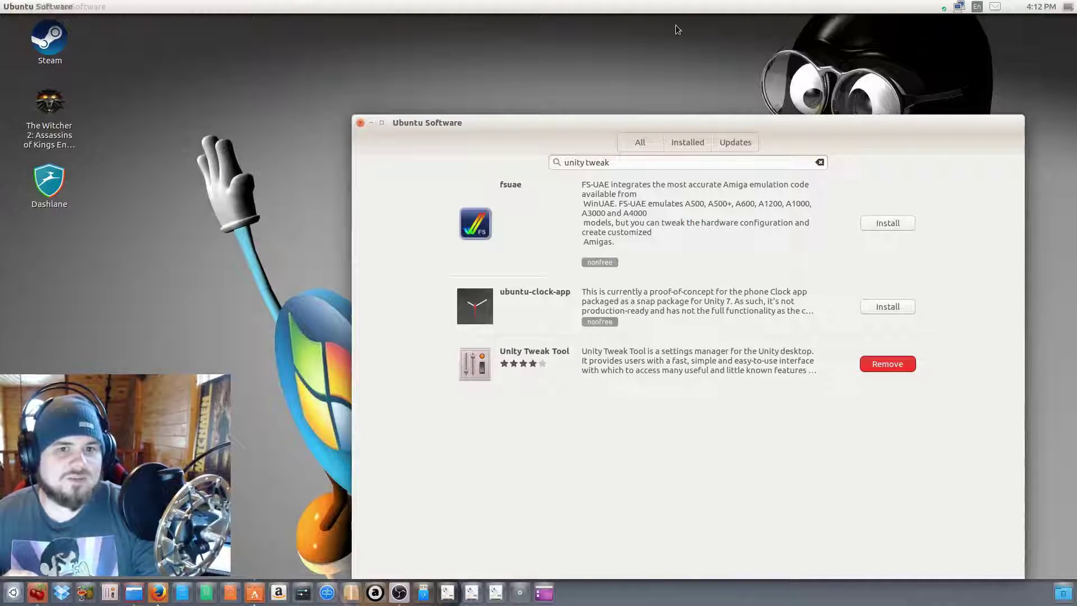
Step: Reopen Unity Tweak Tool and assign Window Spread to the desktop's top-left hot corner
left_click_drag(591, 121, 412, 49)
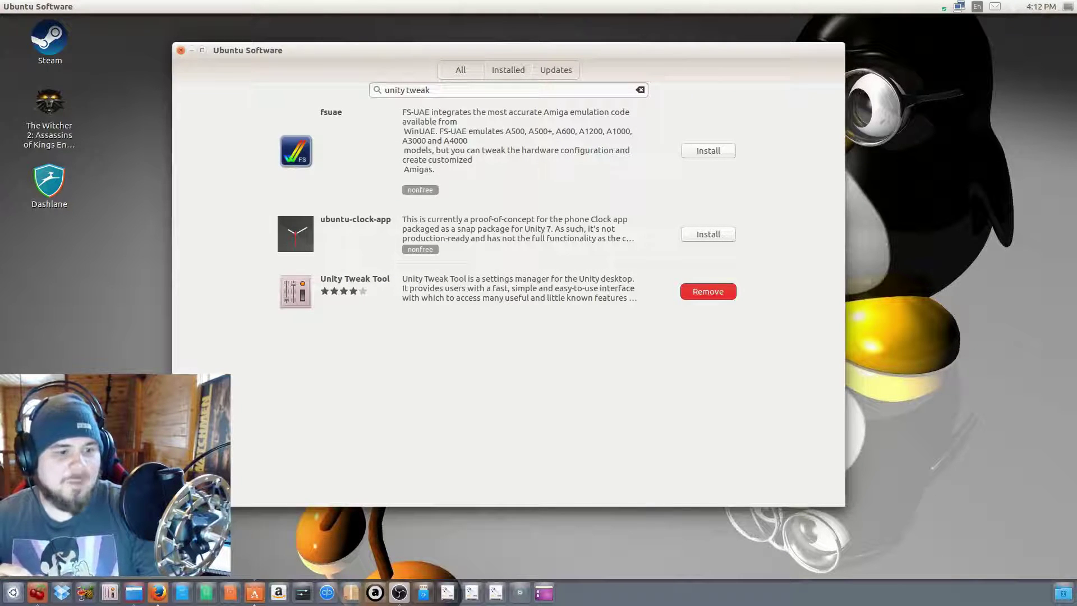
left_click(110, 593)
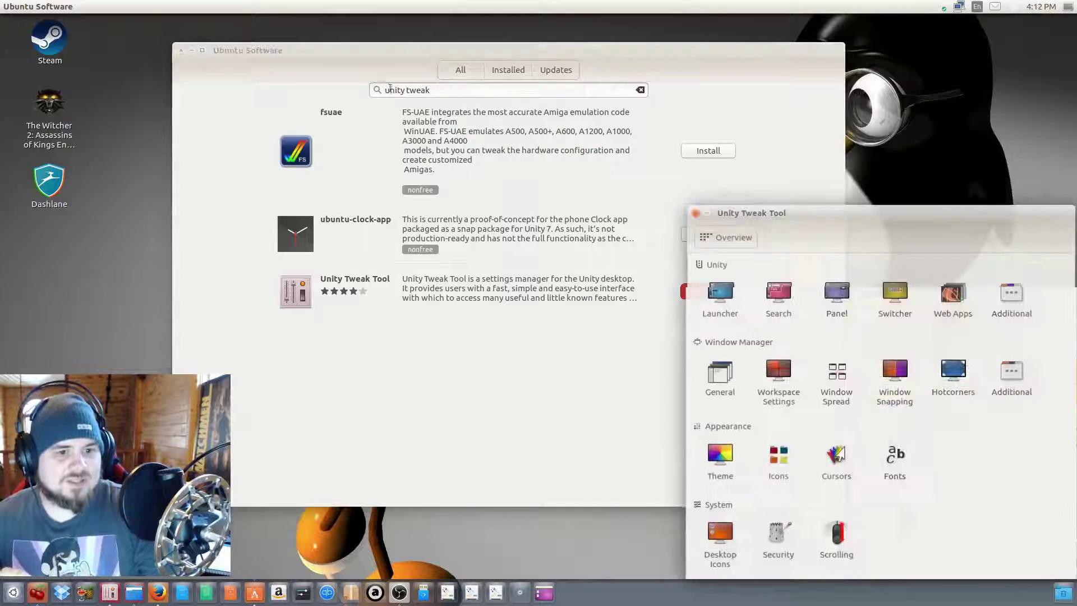
left_click_drag(863, 210, 583, 133)
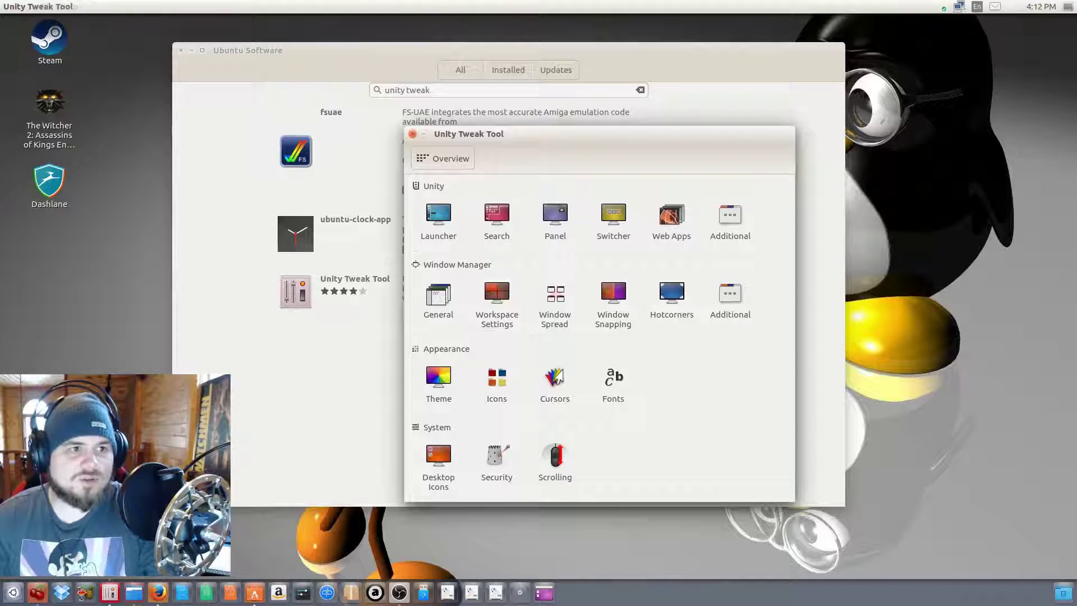
left_click(673, 307)
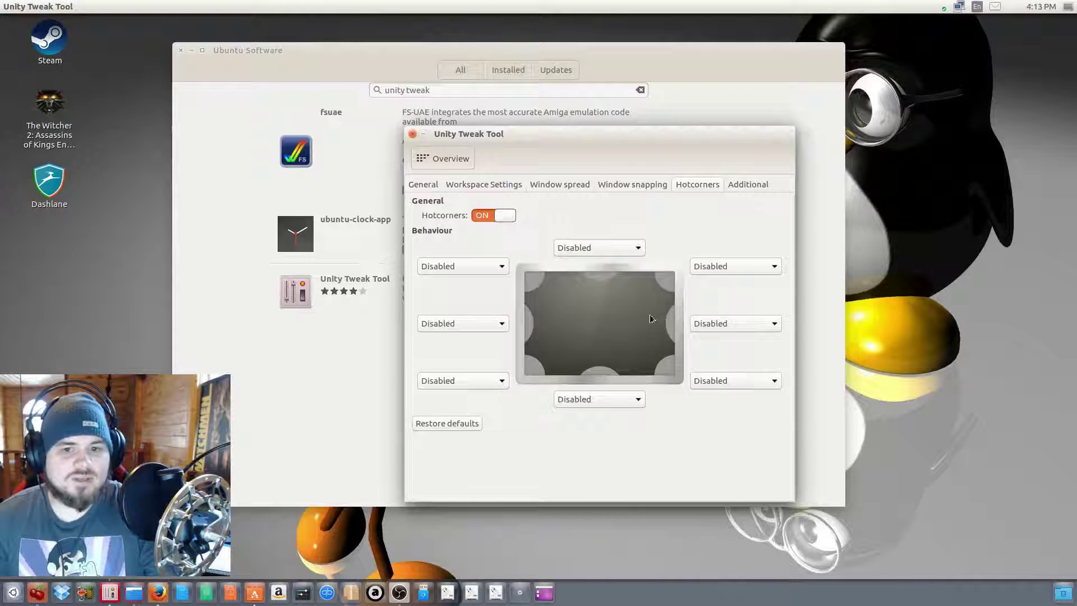
left_click(472, 271)
left_click(480, 308)
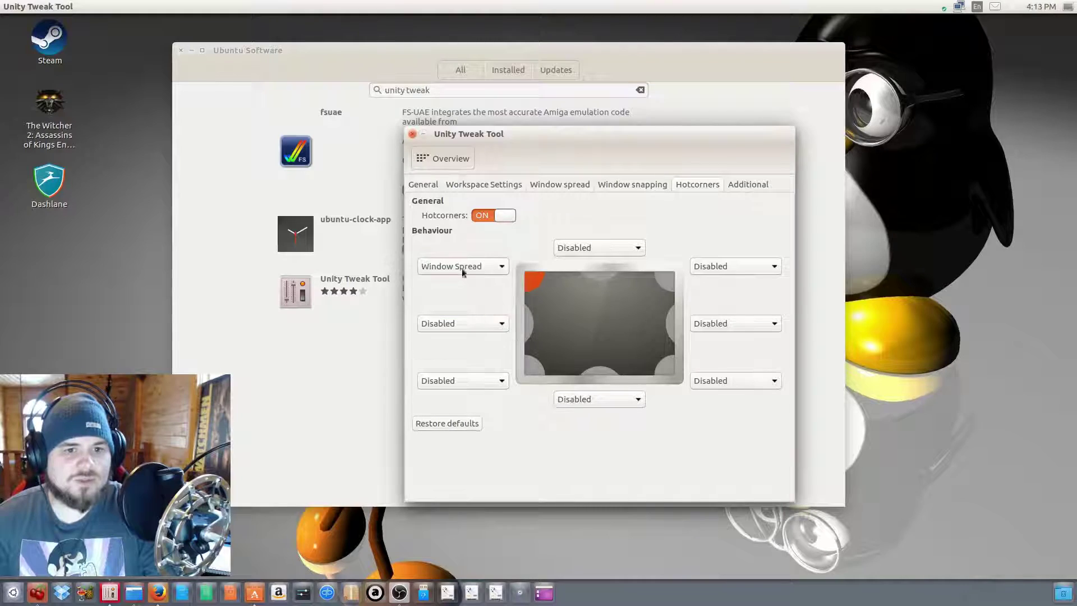
Step: Test the top-left hot corner by spreading the open windows, and close Unity Tweak Tool
left_click_drag(516, 143, 2, 5)
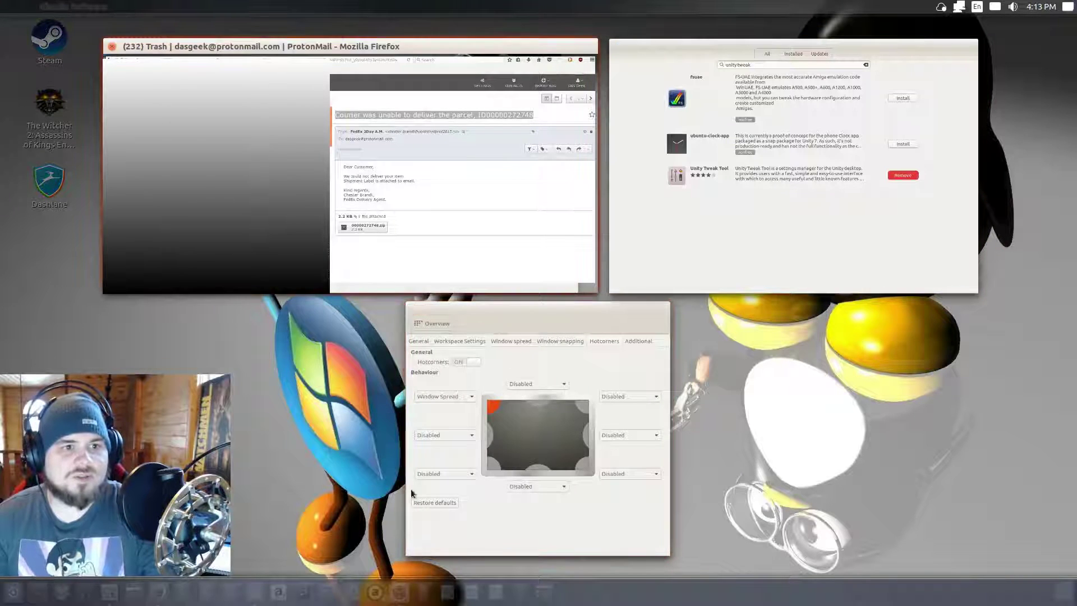
left_click(476, 492)
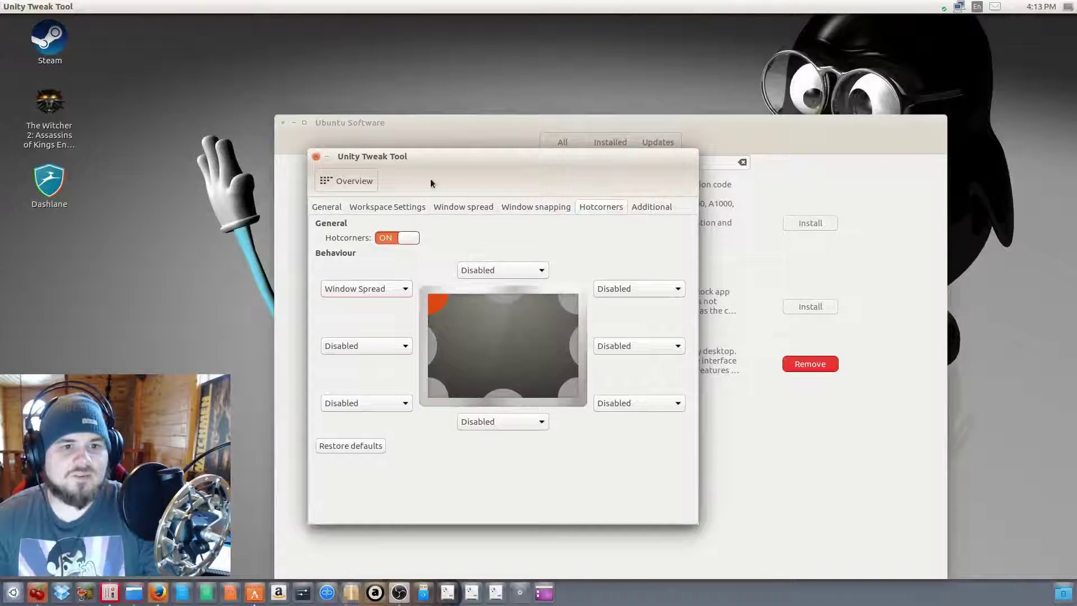
left_click(316, 156)
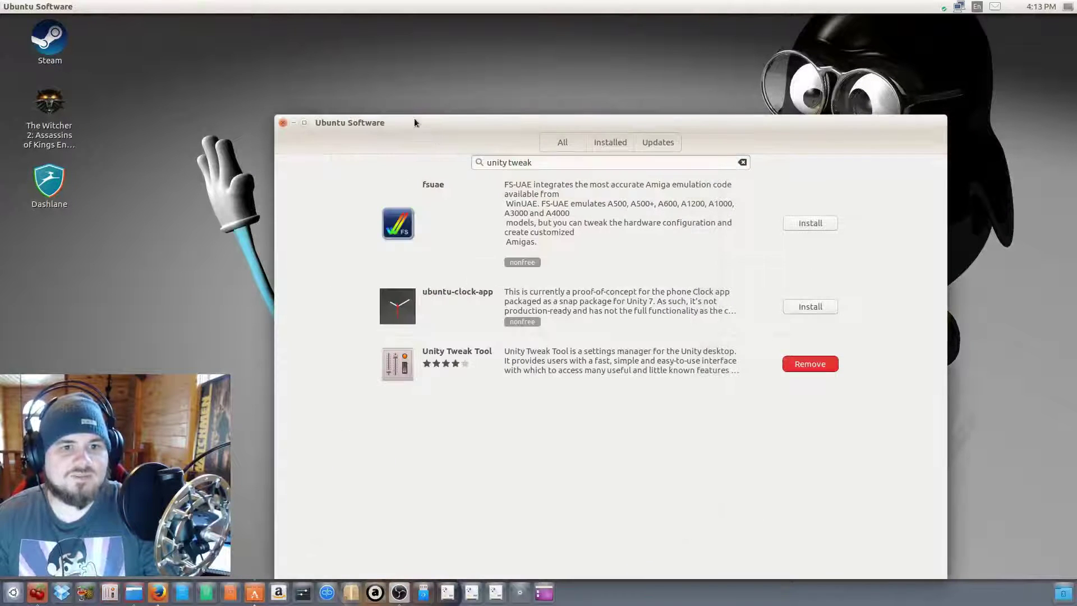
Step: Move the Ubuntu Software window up the desktop and reopen Unity Tweak Tool in front of it
left_click_drag(426, 120, 329, 59)
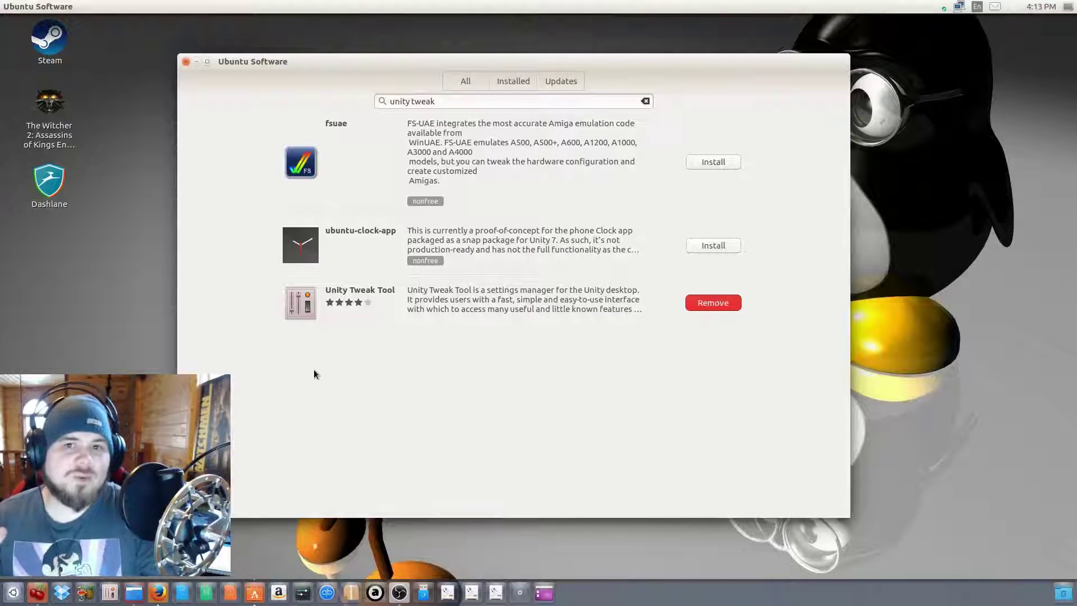
left_click(113, 591)
left_click_drag(940, 214, 665, 111)
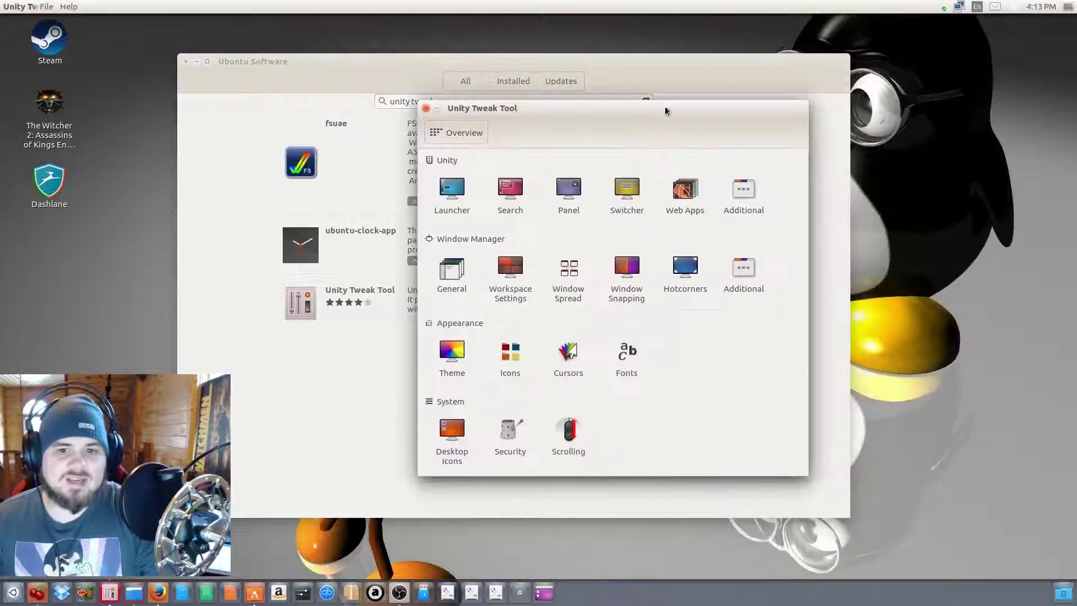